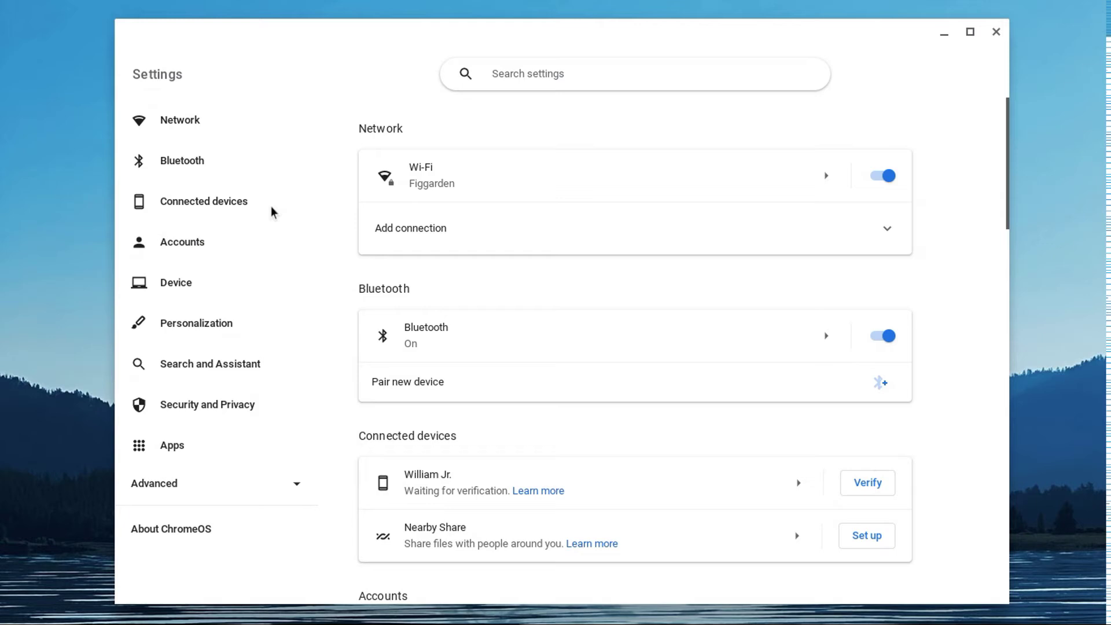
- Open the Linux development environment page under Advanced > Developers, showing the 14.6 GB disk size
click(253, 485)
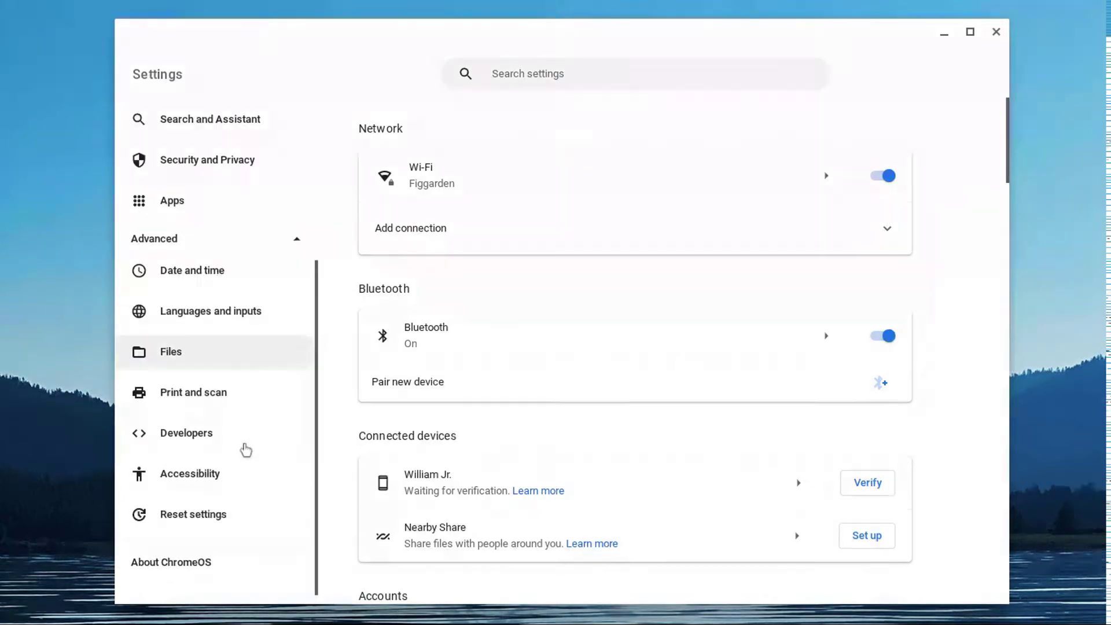
click(225, 434)
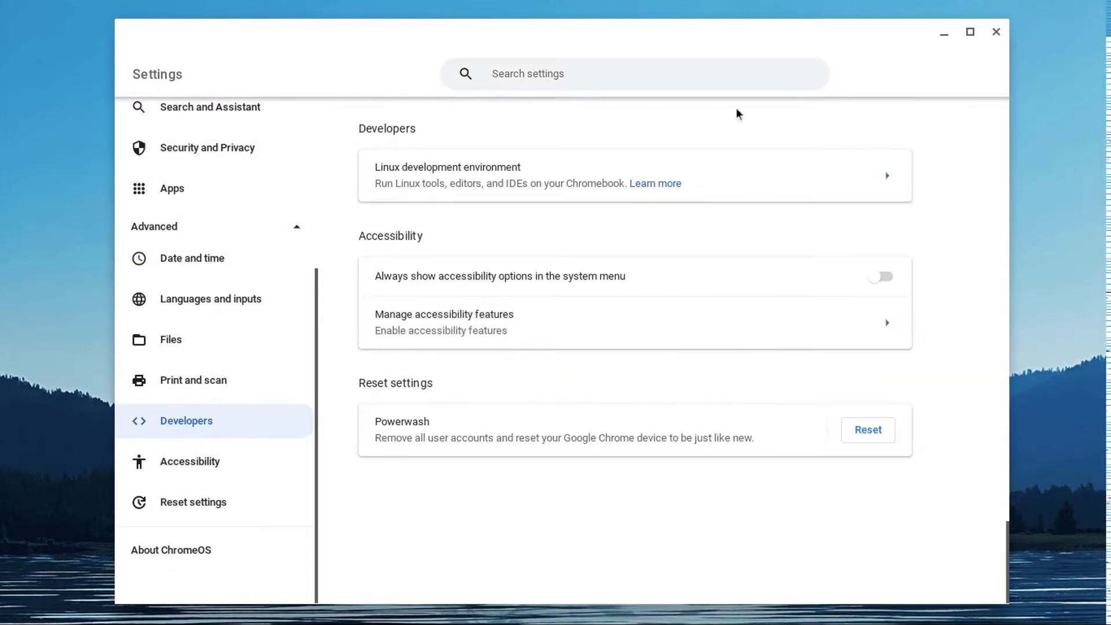
click(606, 170)
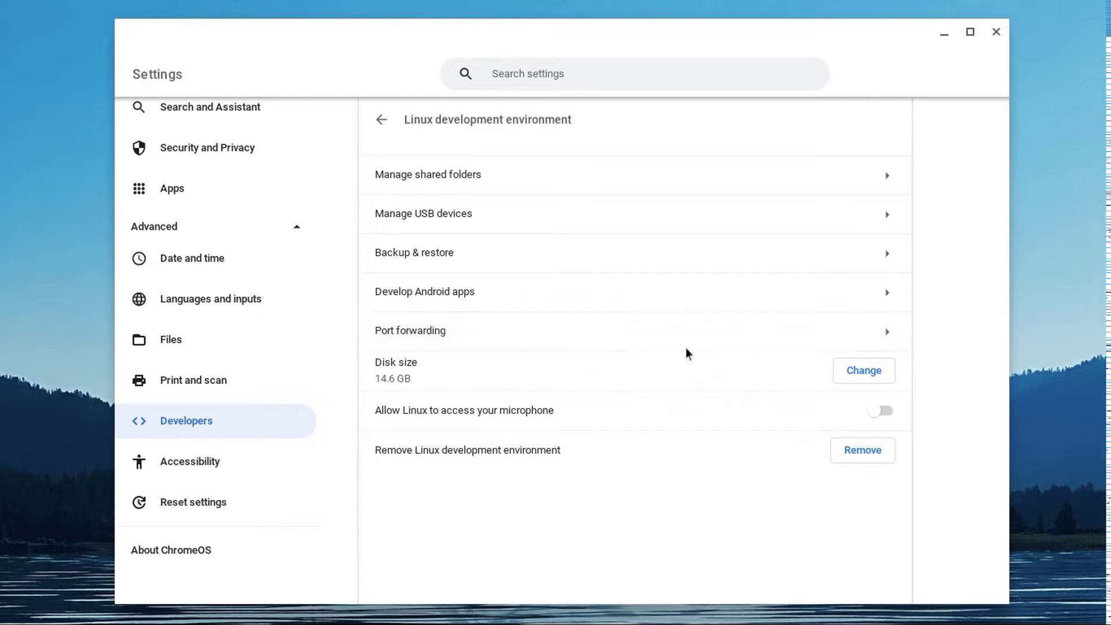
- Close Settings and bring up Chrome with the 'How to play Minecraft Bedrock Edition on Linux' article
click(995, 33)
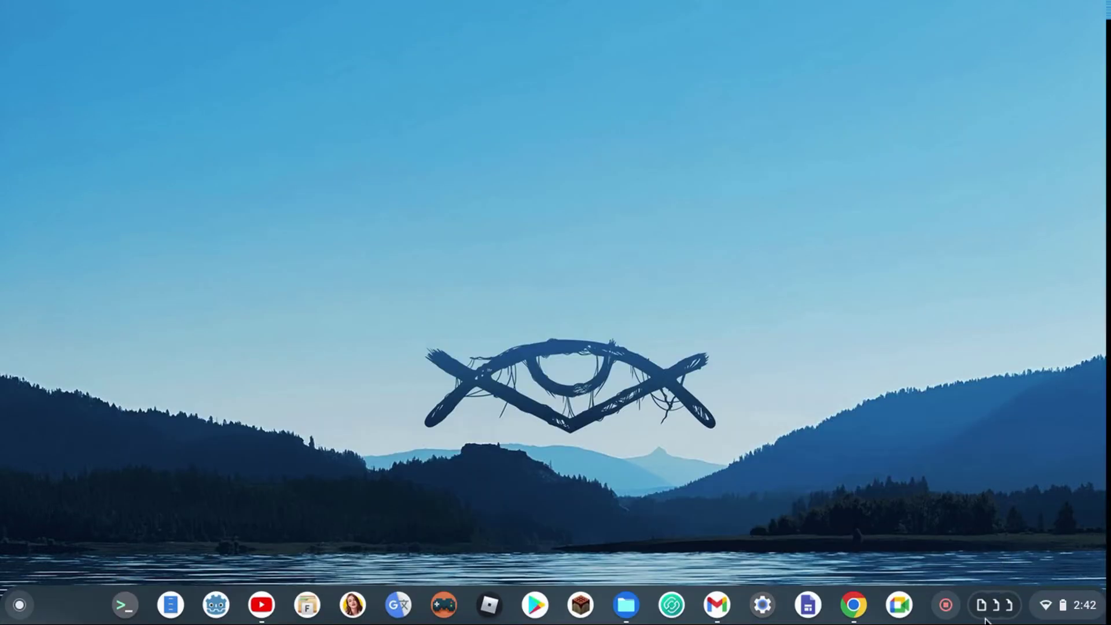
click(853, 604)
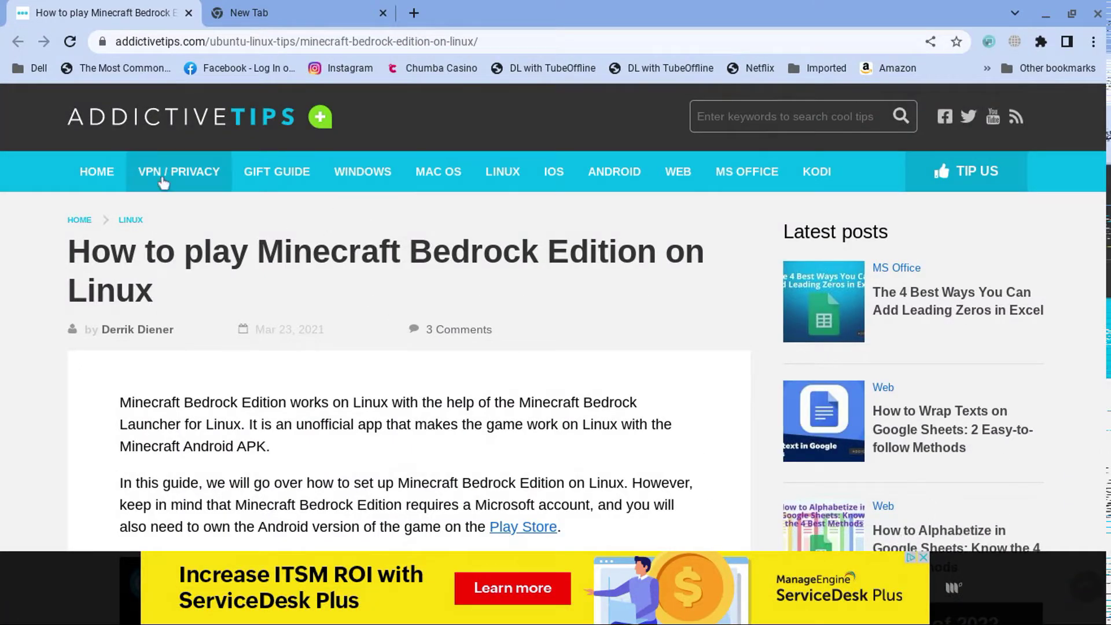
drag(69, 252, 238, 301)
click(241, 295)
- Scroll through the article's mkdir, wget and chmod install commands
scroll(323, 343, down, 8)
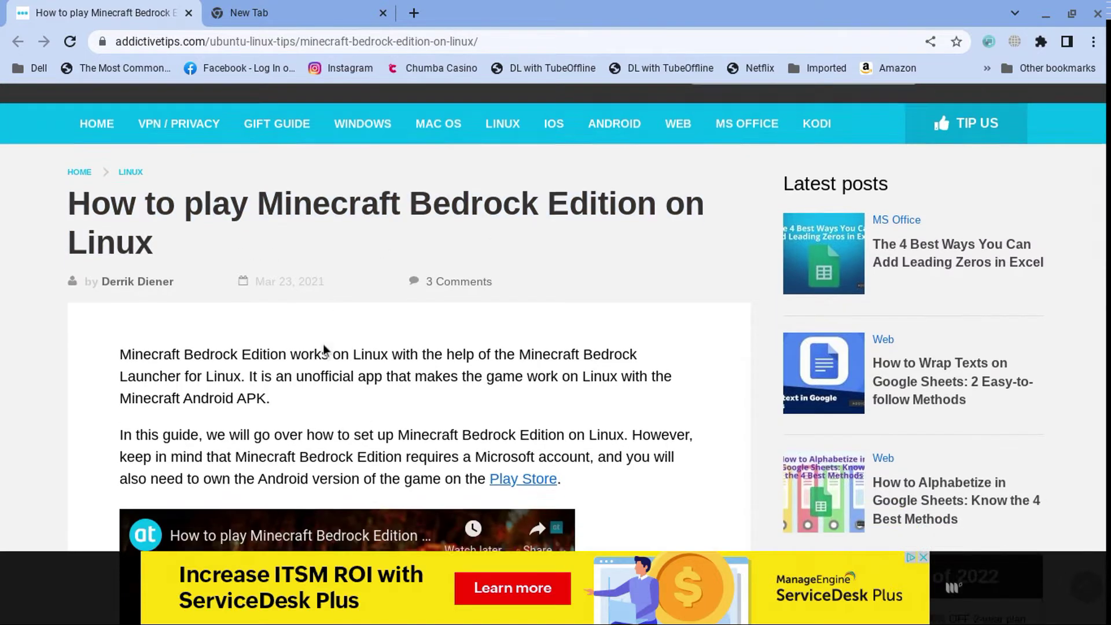
scroll(397, 347, down, 18)
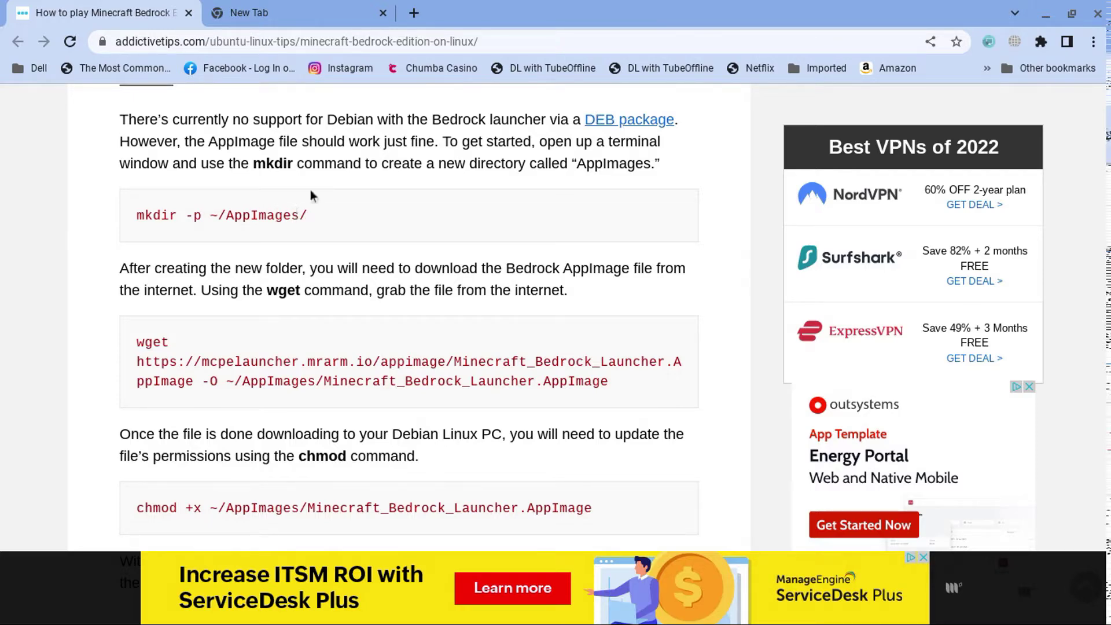
scroll(318, 214, down, 5)
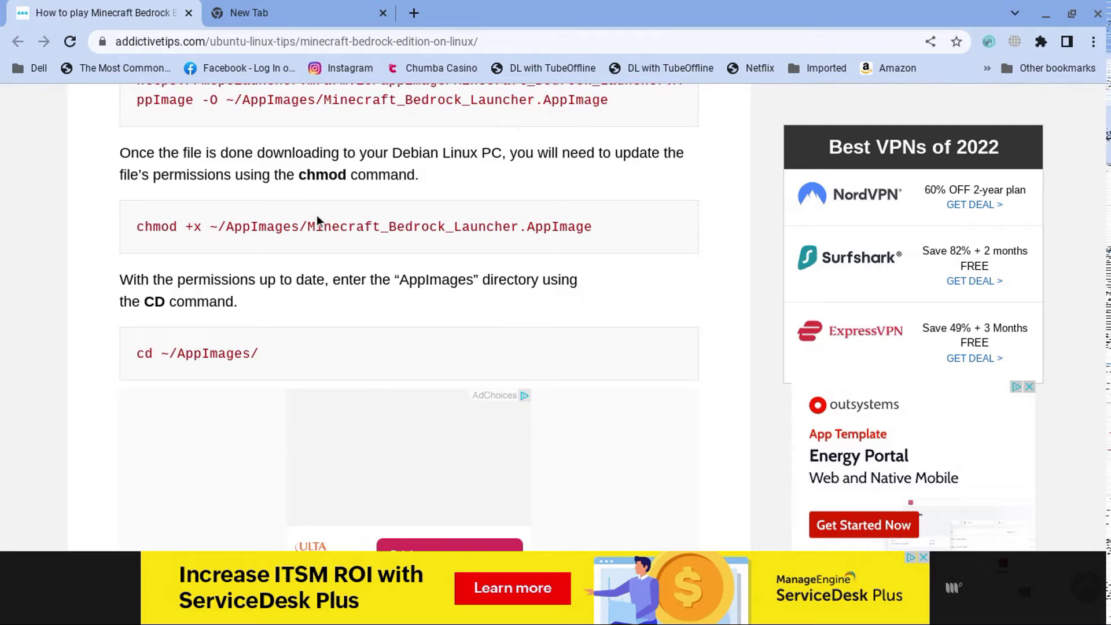
scroll(317, 214, up, 3)
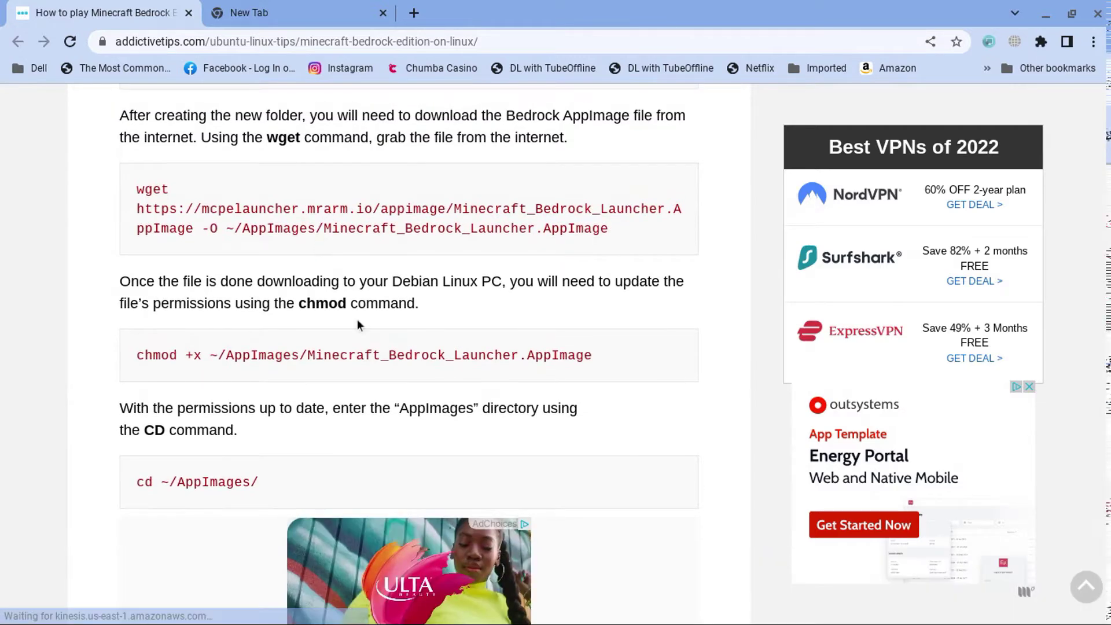
scroll(350, 315, up, 2)
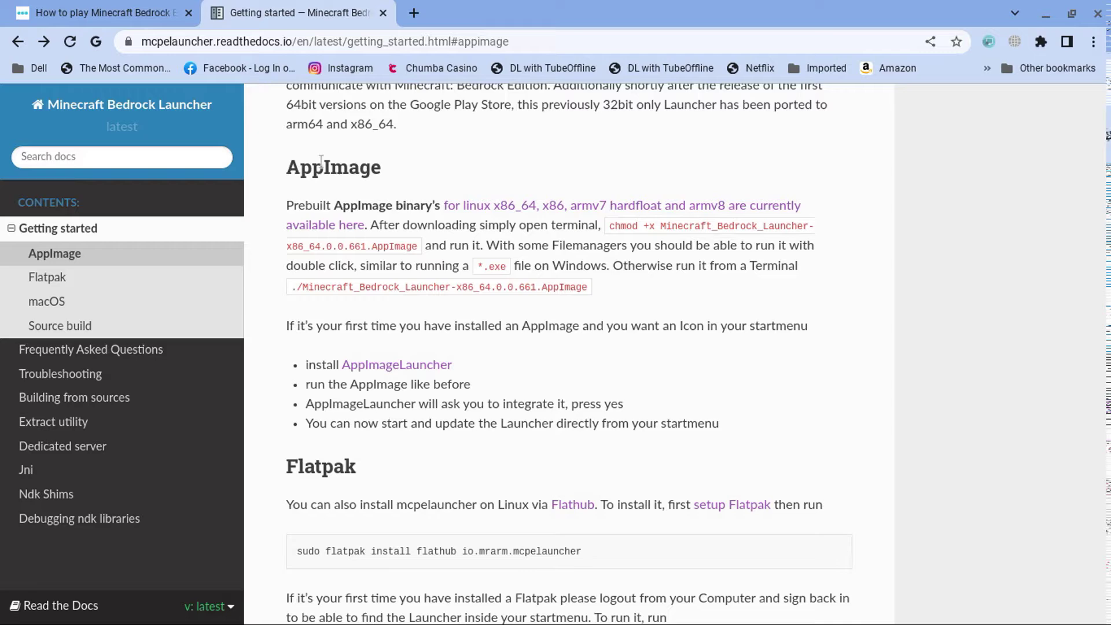
- Return to the mcpelauncher search results and open the documentation's AppImage instructions
click(19, 41)
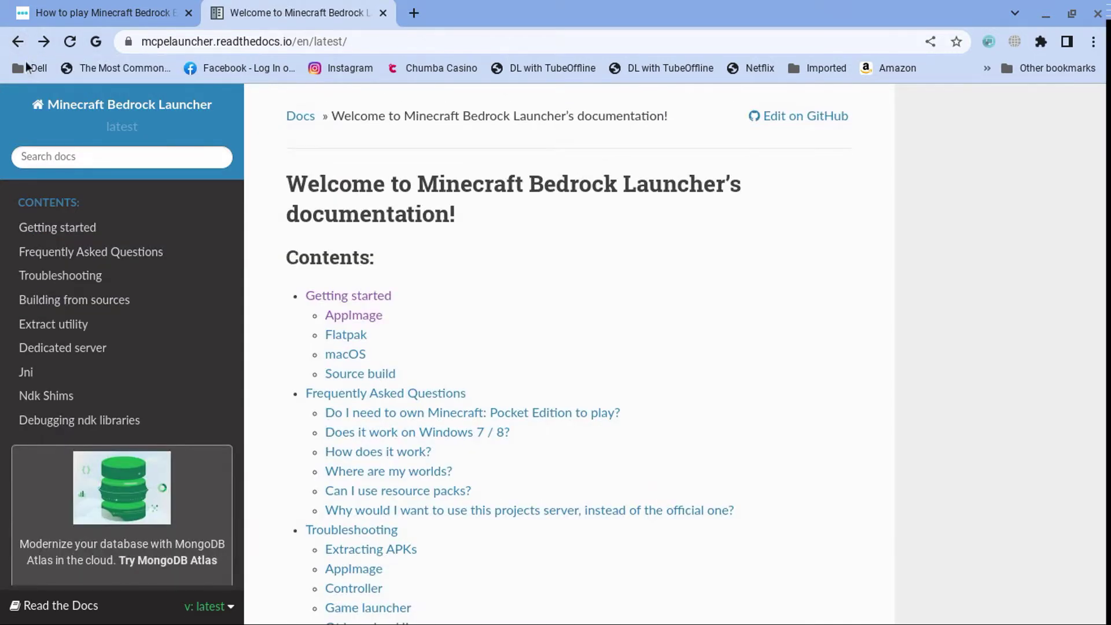
click(18, 41)
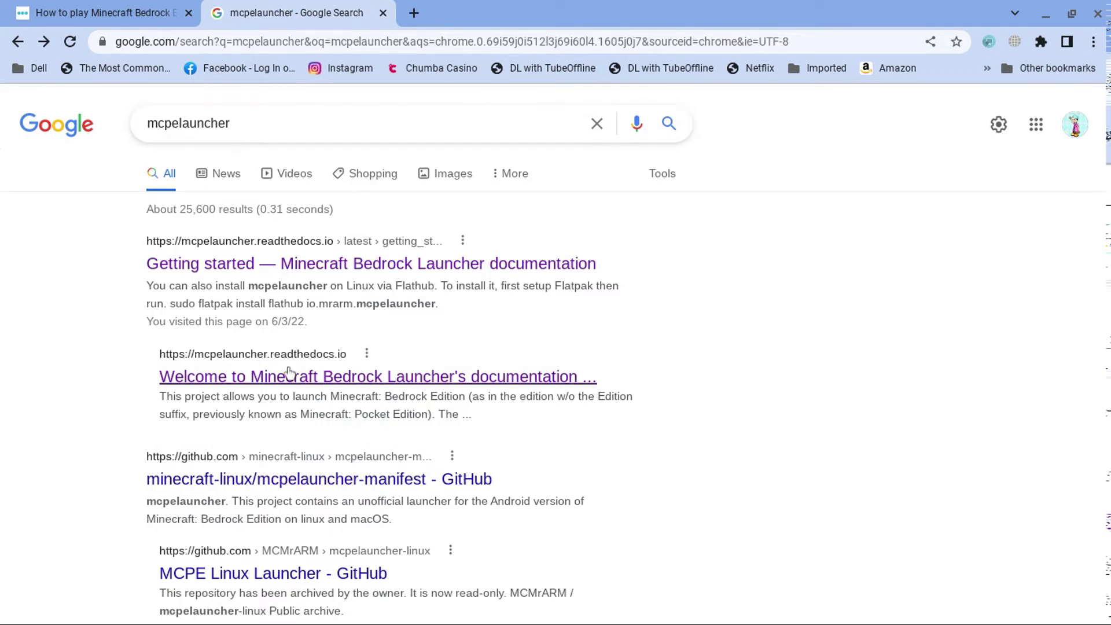
click(312, 379)
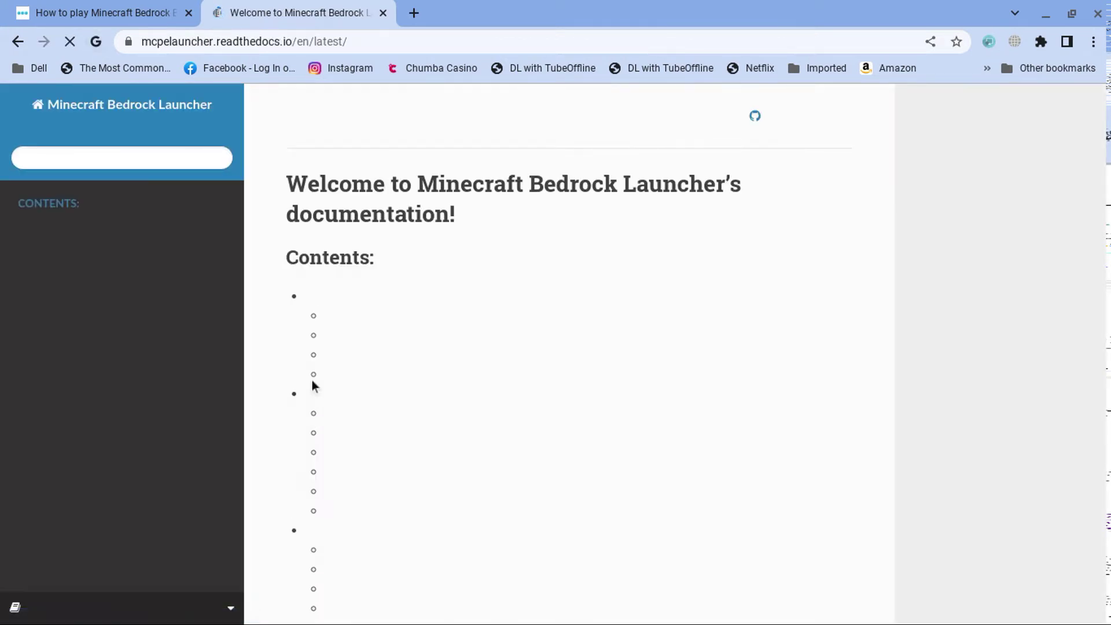
click(354, 316)
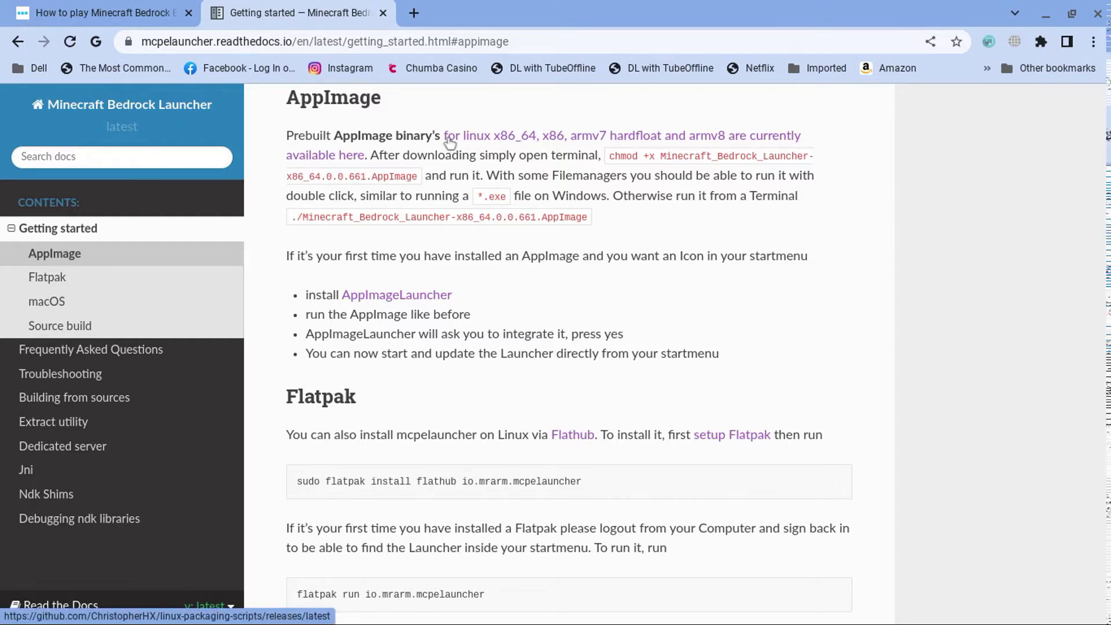
- Open the v0.3.4-688 GitHub release page and scroll down to its Assets list
click(526, 139)
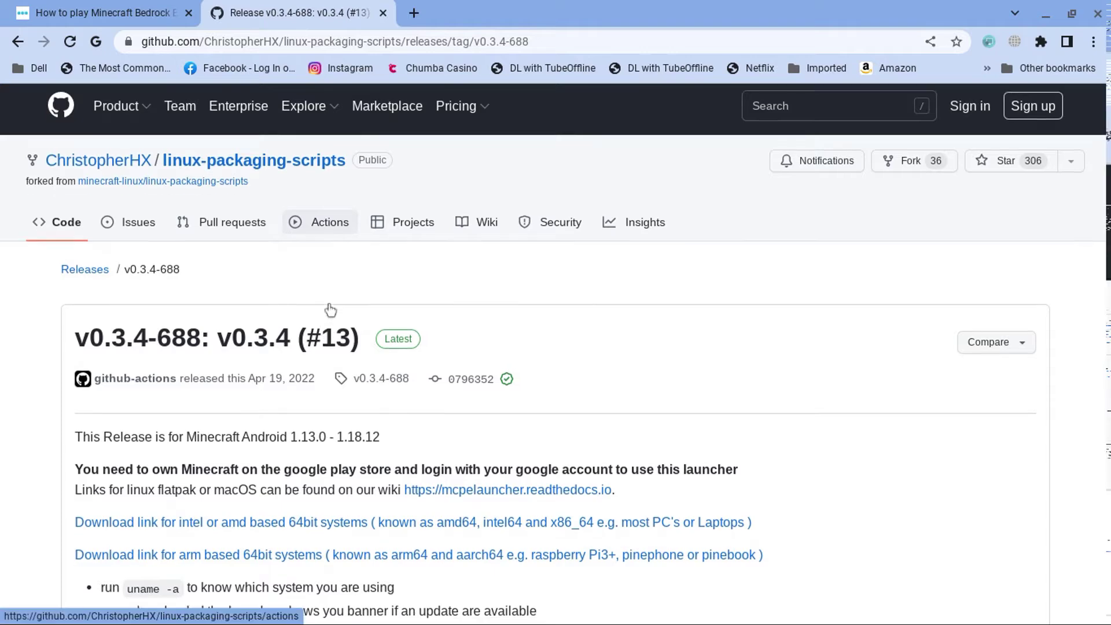
scroll(339, 262, down, 3)
scroll(339, 263, down, 6)
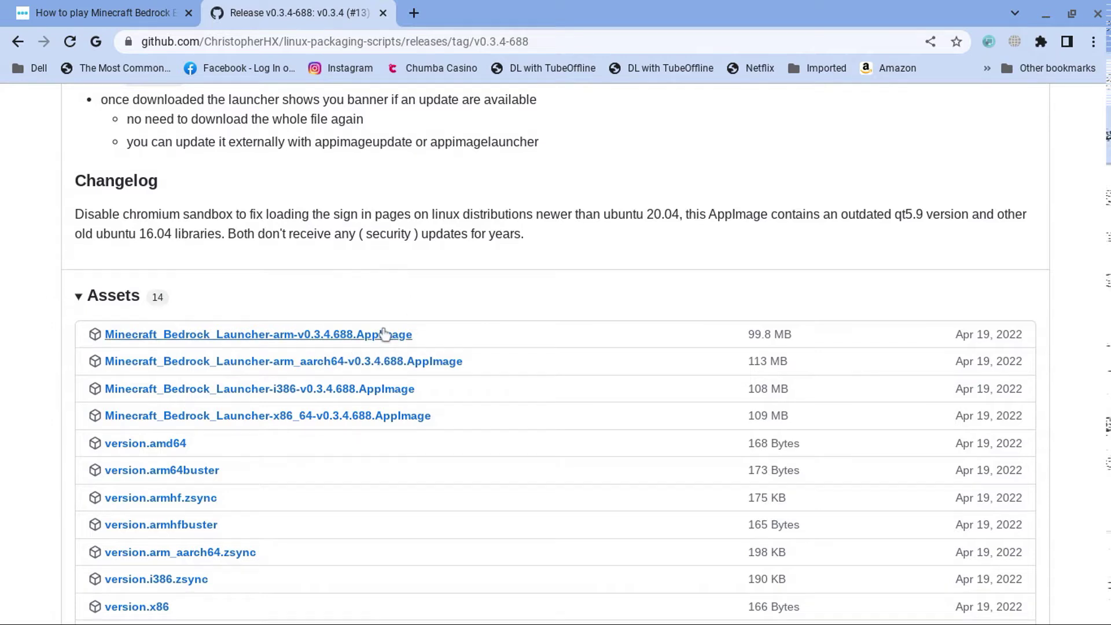
- Bring the Files window forward and browse the contents of Linux files
mouse_move(706, 623)
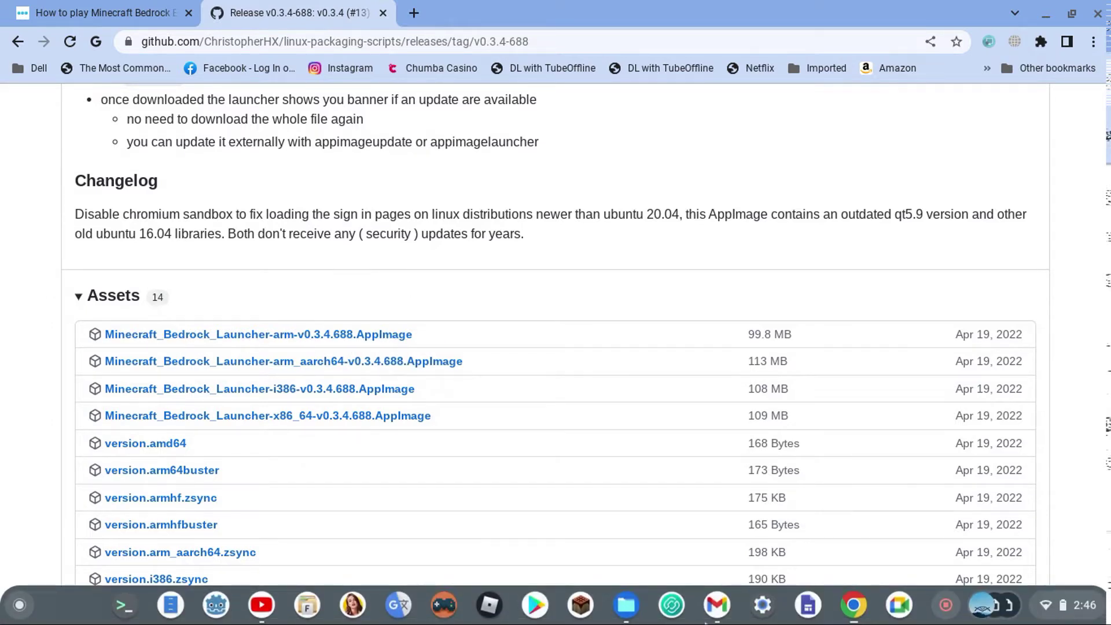
click(627, 614)
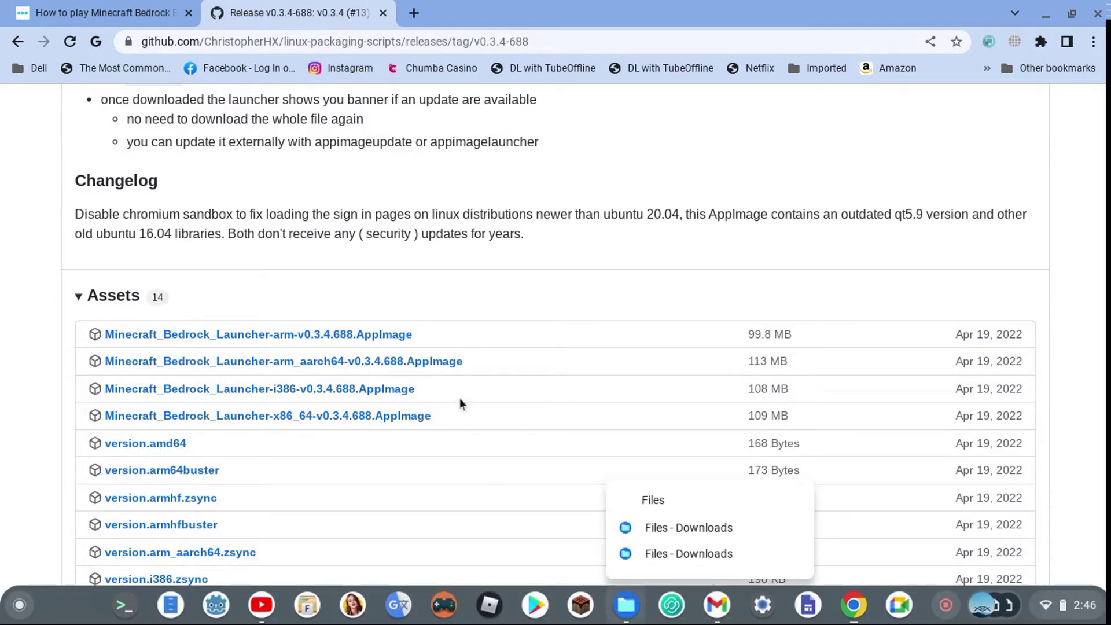
click(735, 537)
click(251, 251)
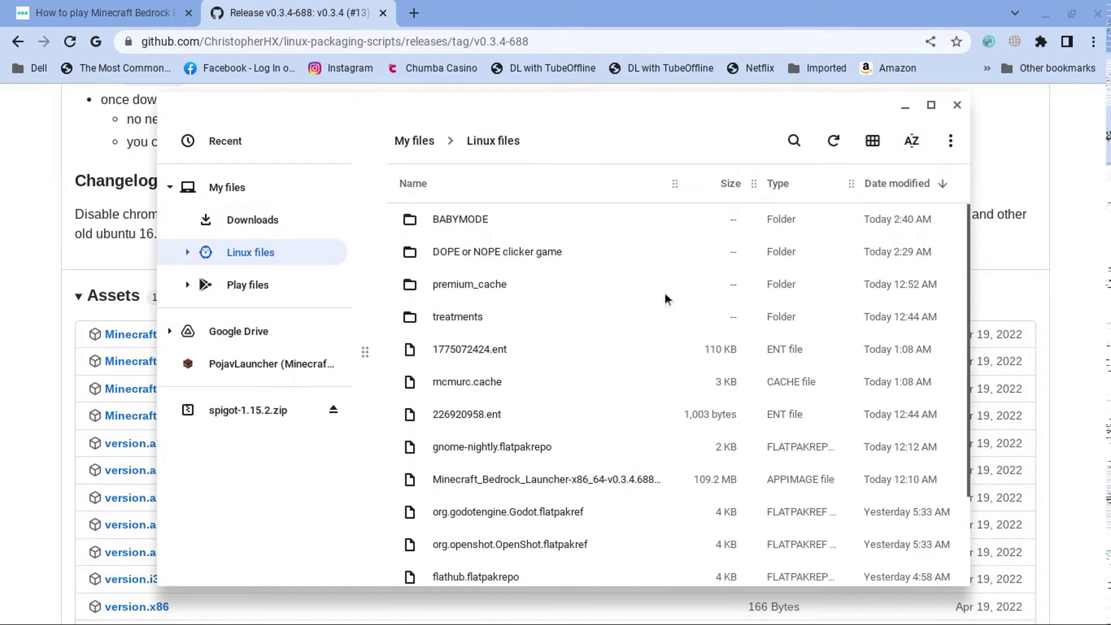
scroll(664, 298, down, 3)
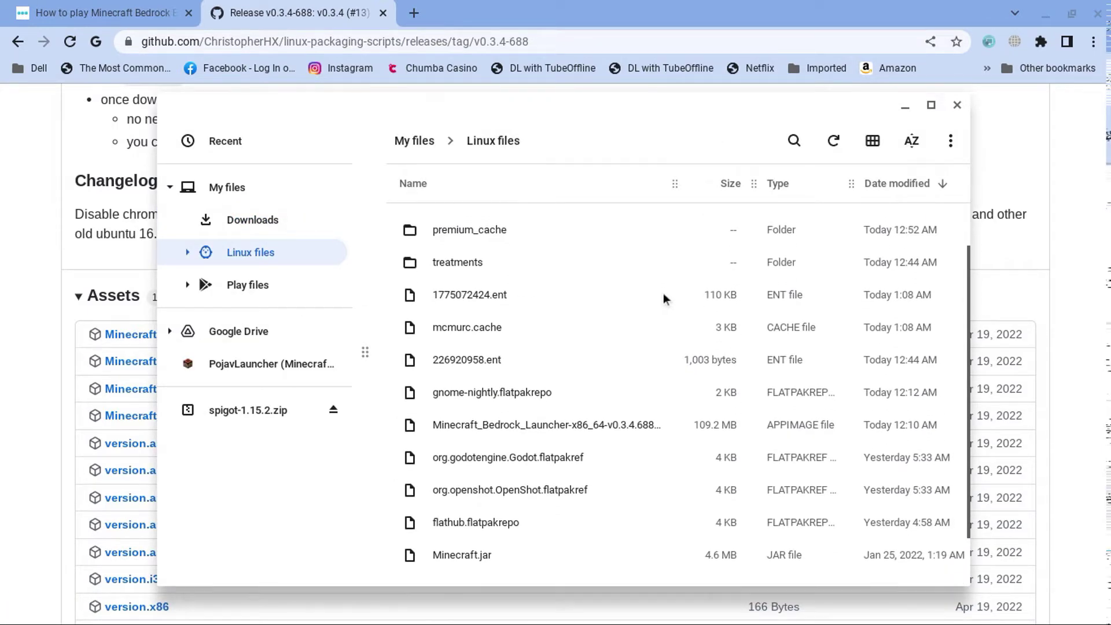
scroll(663, 298, down, 1)
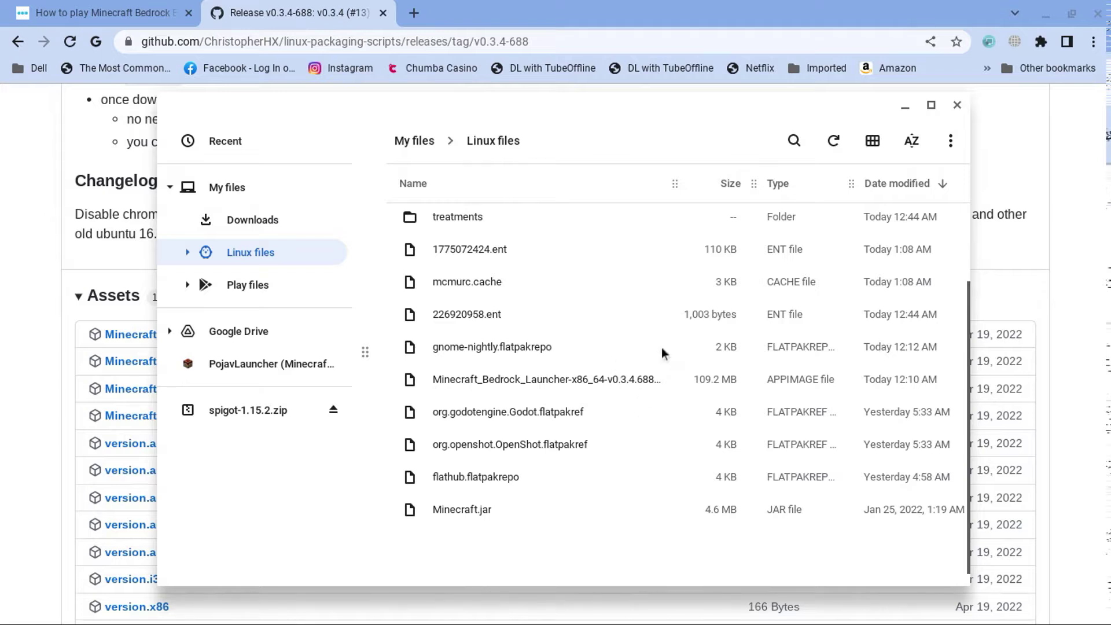
- Try running the x86_64 AppImage, dismiss the unsupported file type warning, and minimize Files
double_click(584, 383)
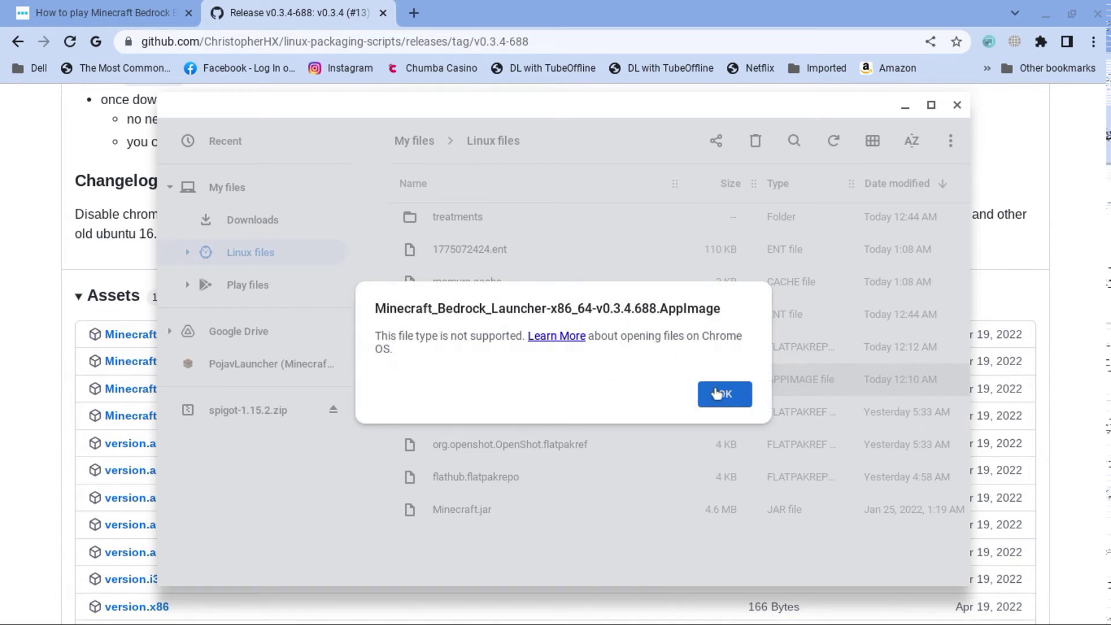
click(711, 394)
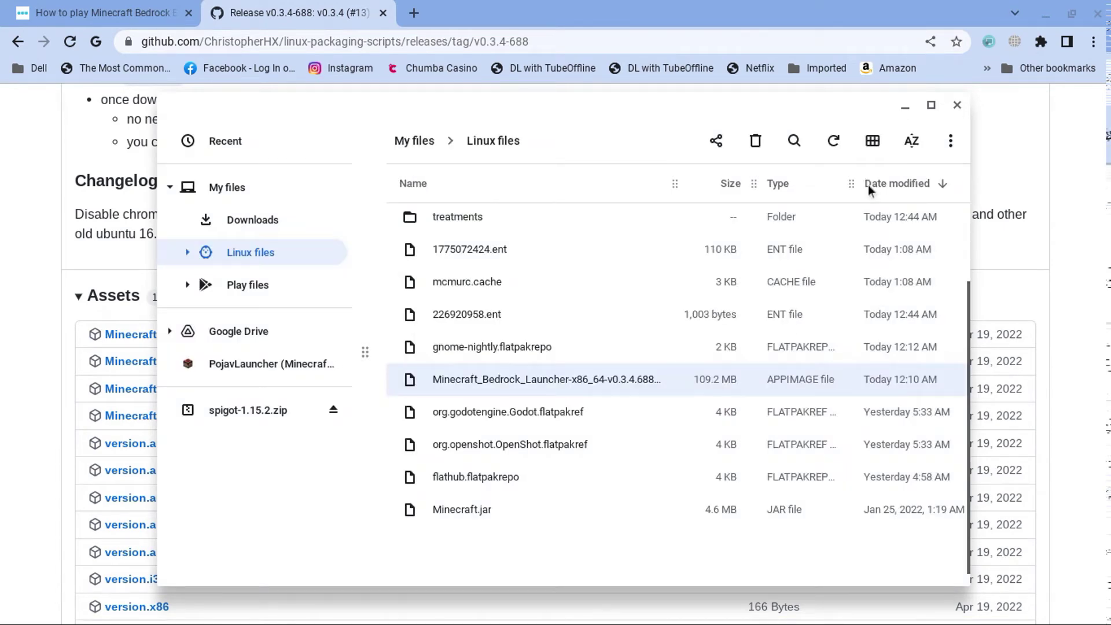
click(905, 106)
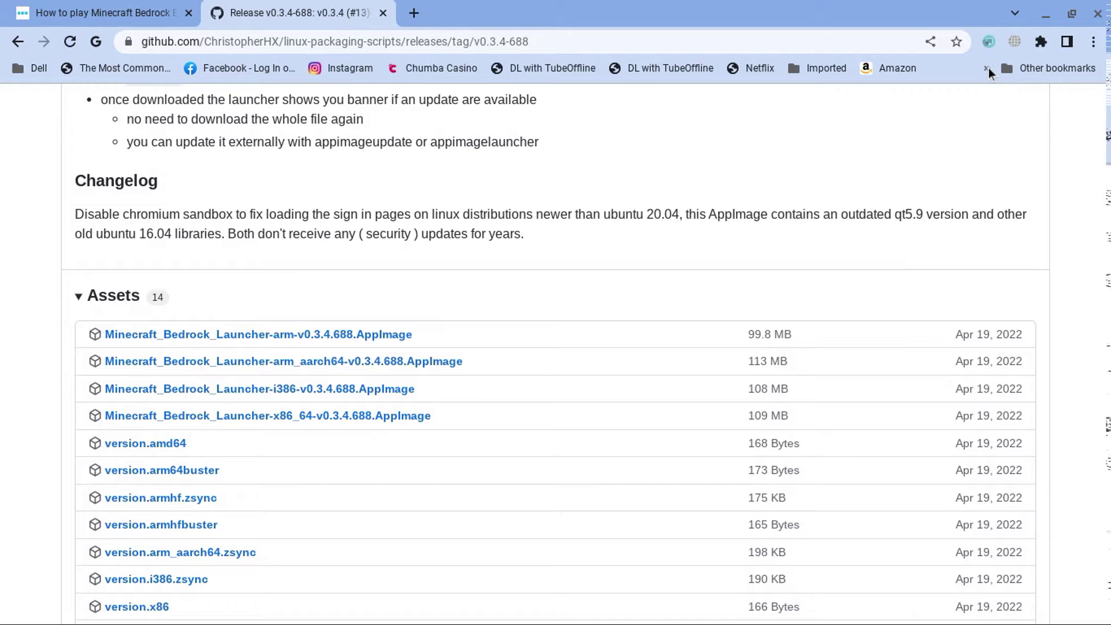
- In Linux Files at Home, enable 'Allow executing file as program' for the launcher AppImage
click(1046, 13)
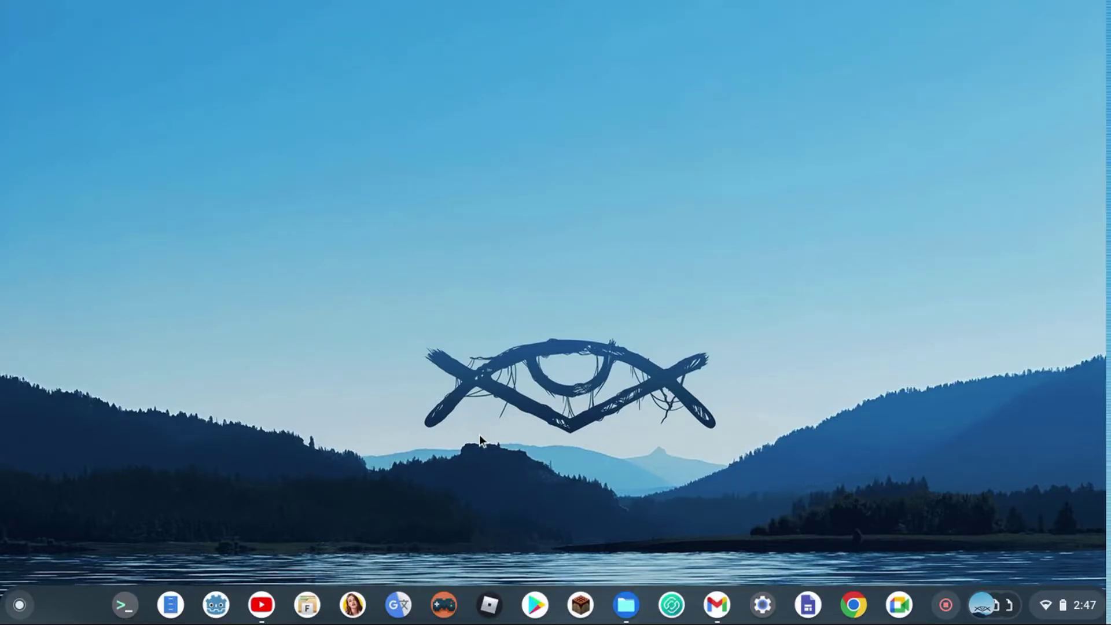
click(170, 604)
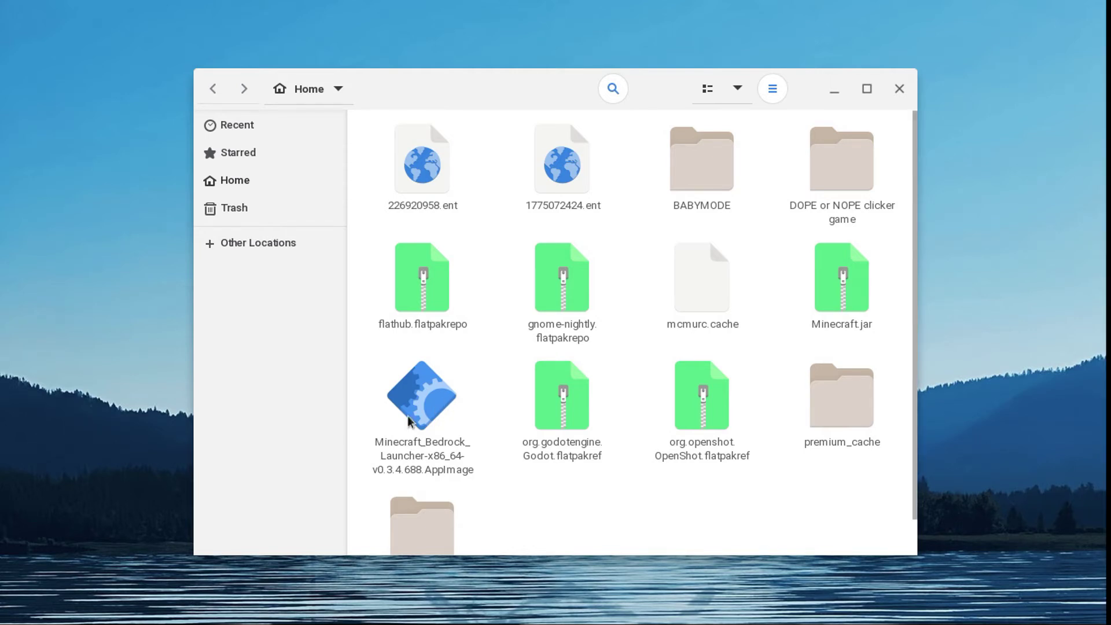
right_click(423, 428)
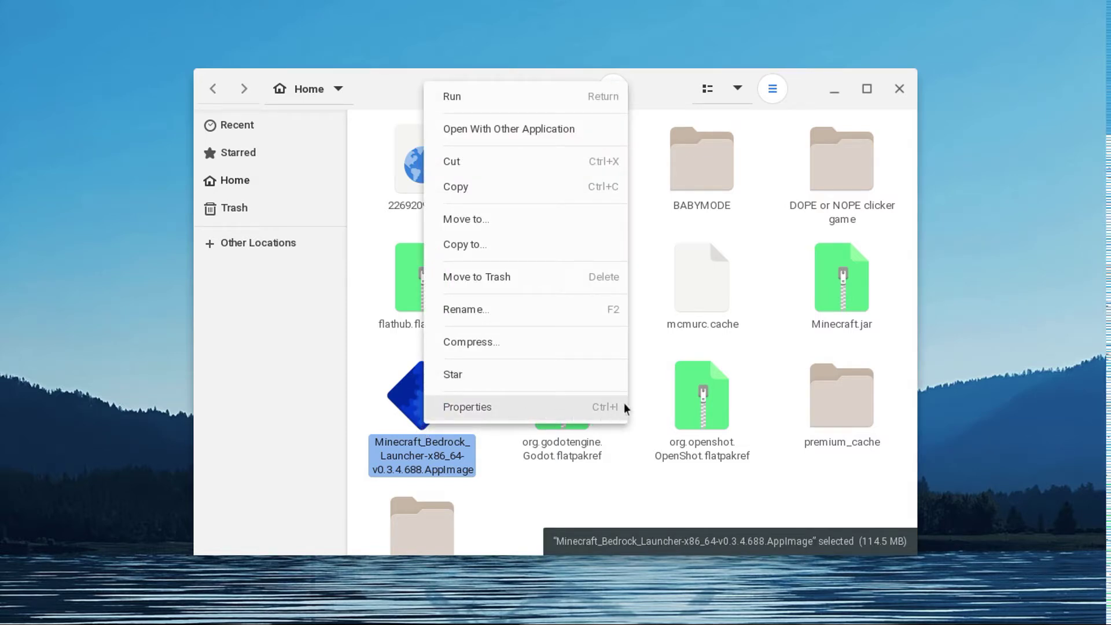
click(552, 408)
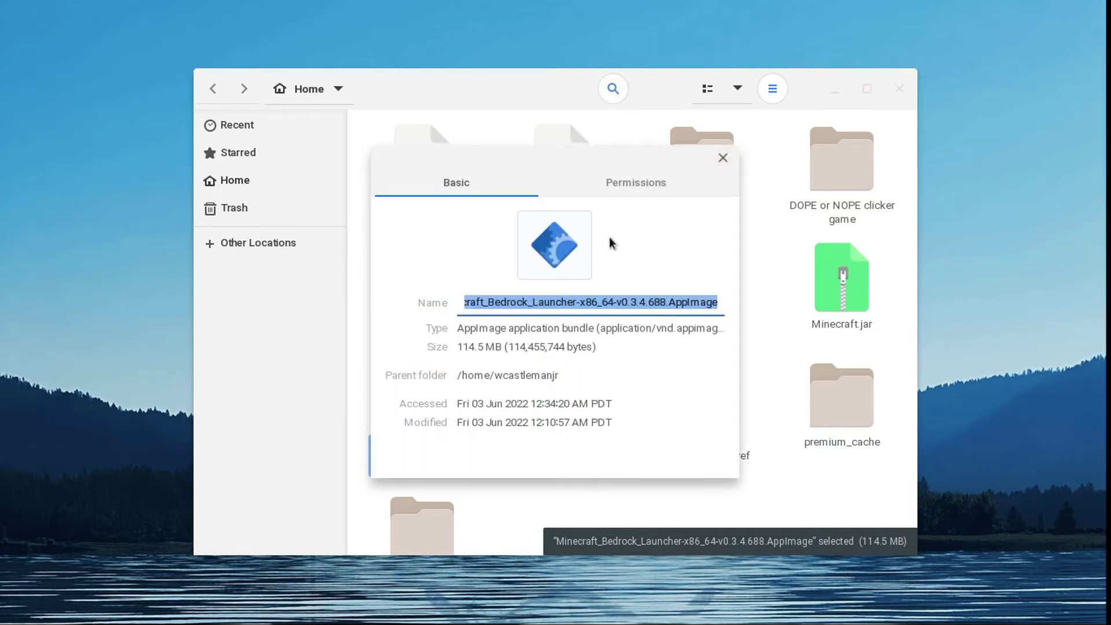
click(644, 184)
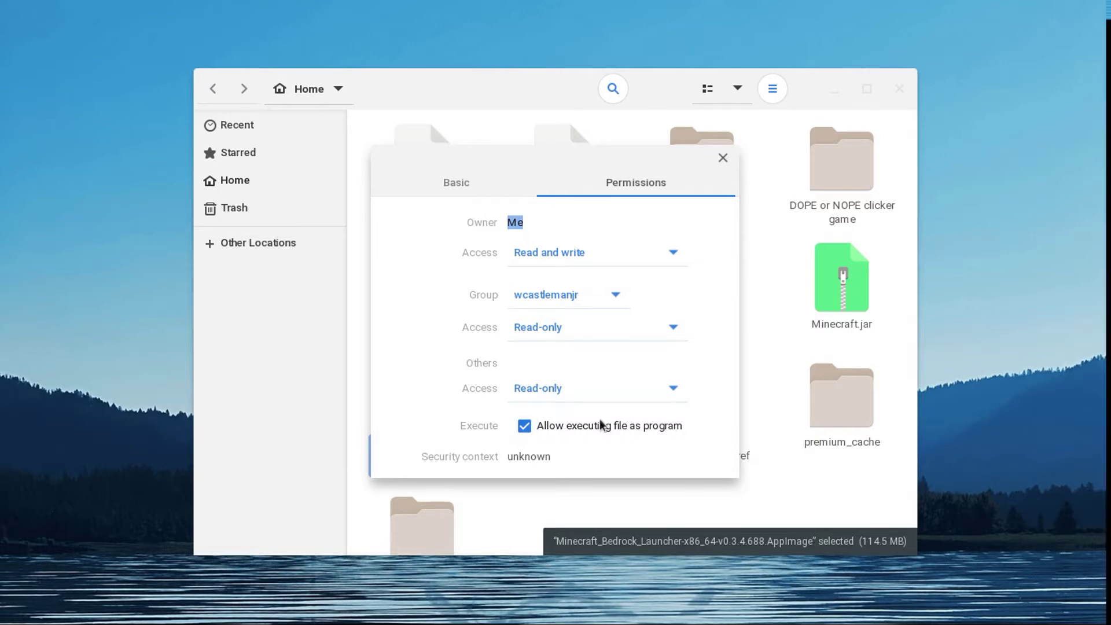
click(723, 158)
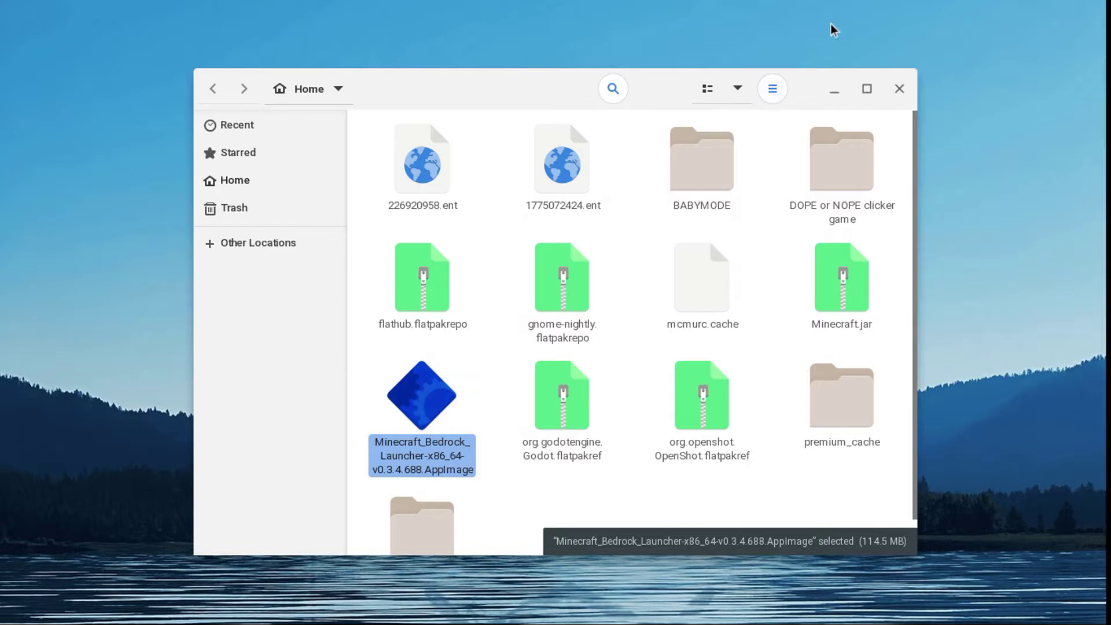
click(834, 89)
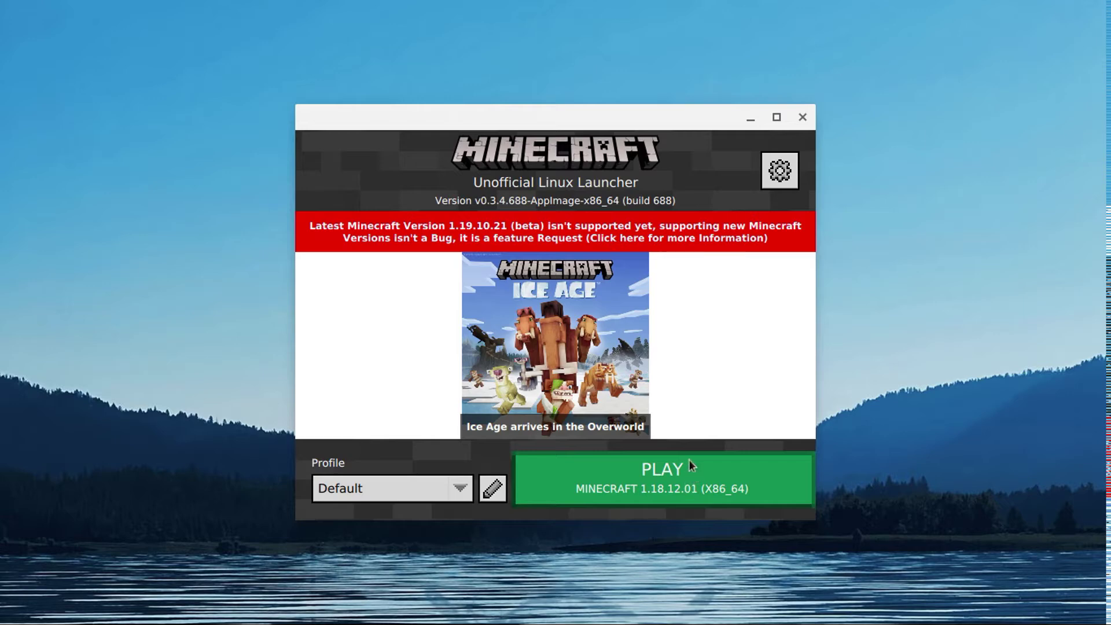
- Launch Minecraft 1.18.12.01, view the Worlds list with Coastal Village, and return to the title menu
click(661, 478)
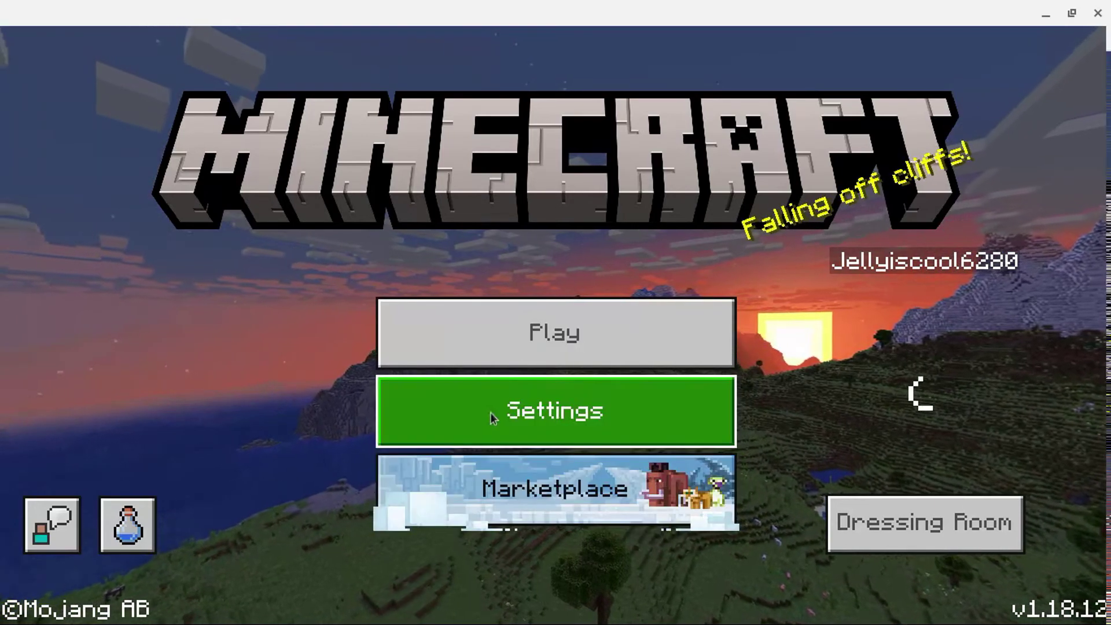
click(521, 335)
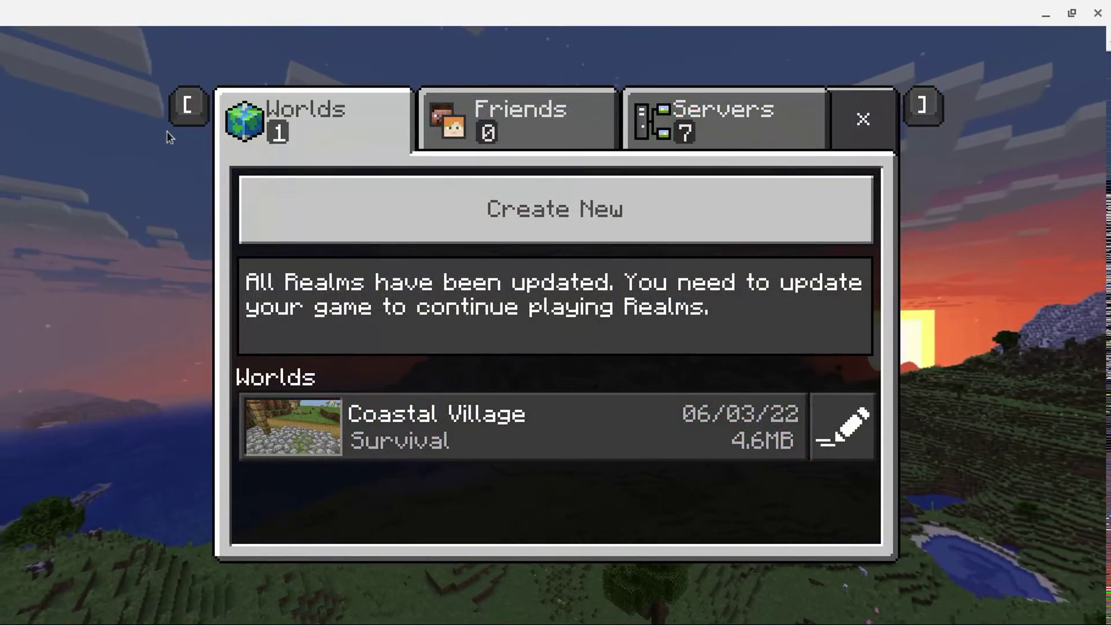
click(878, 126)
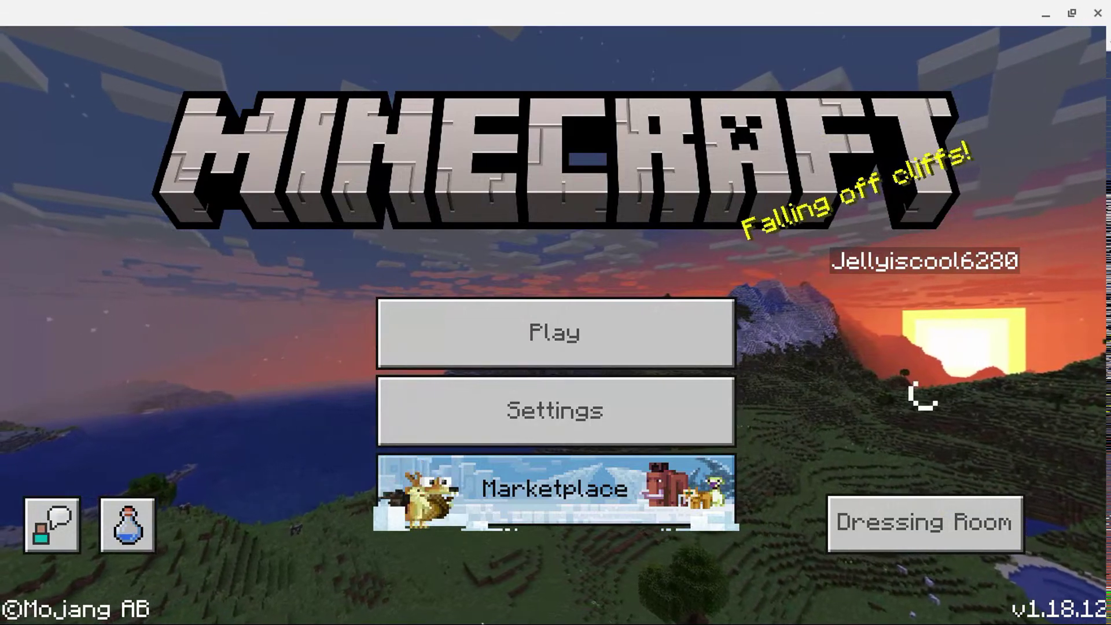
mouse_move(489, 604)
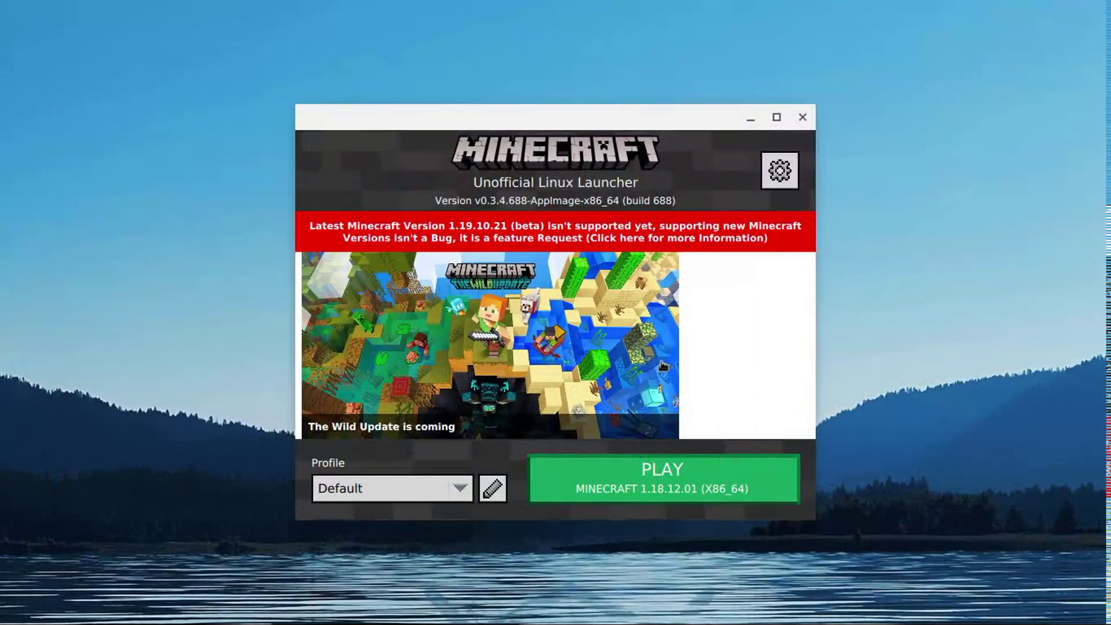
click(437, 493)
click(454, 493)
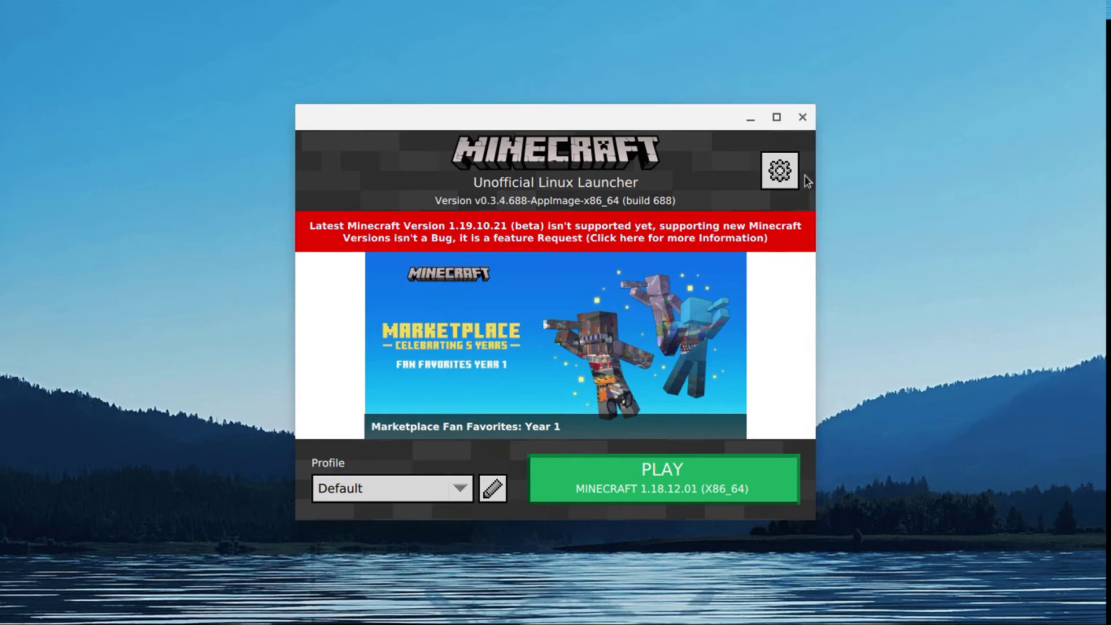
click(492, 491)
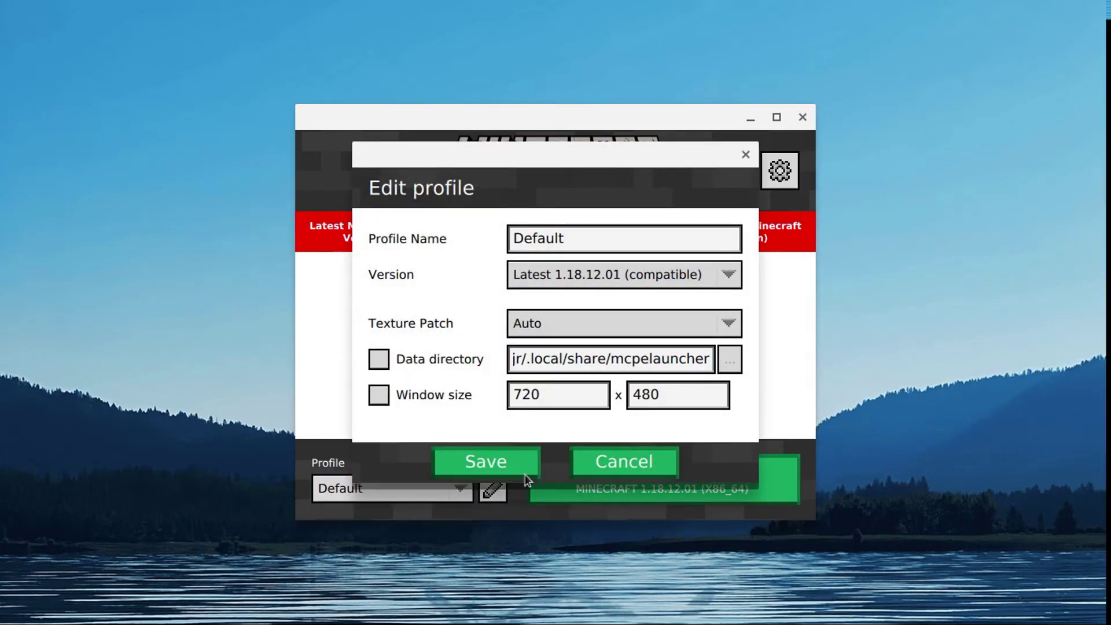
click(544, 287)
scroll(595, 360, down, 5)
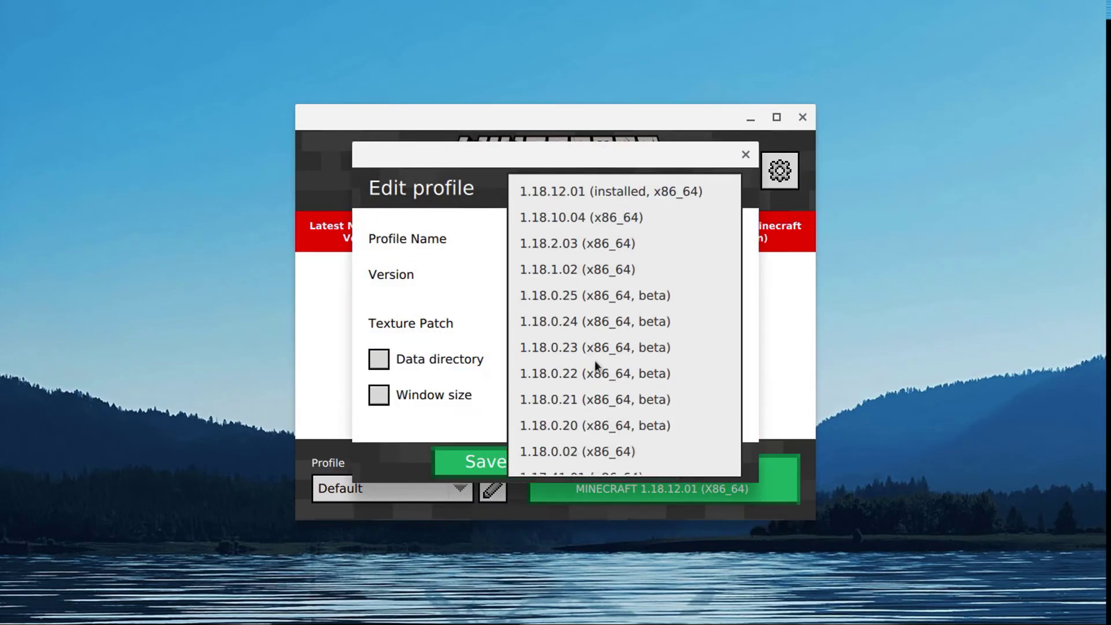
scroll(593, 359, down, 20)
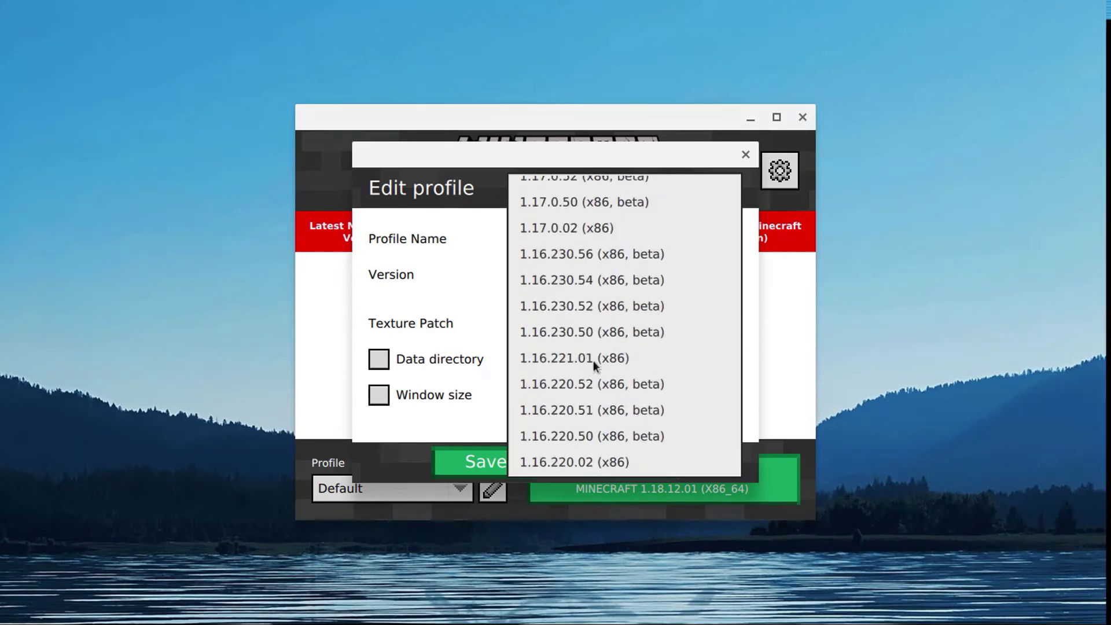
scroll(593, 364, down, 15)
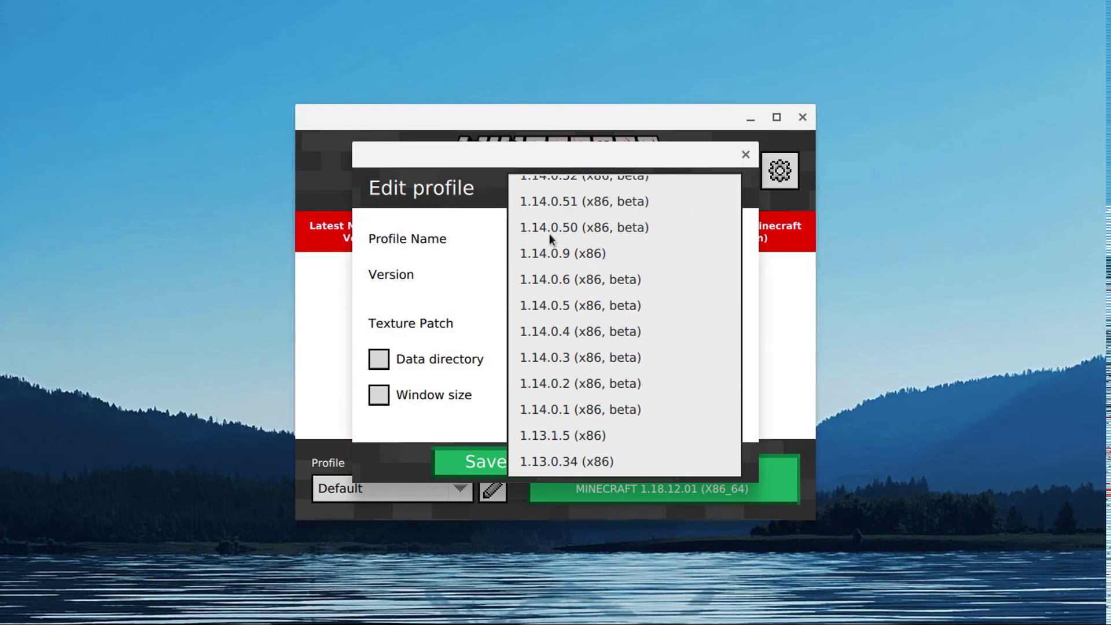
click(444, 210)
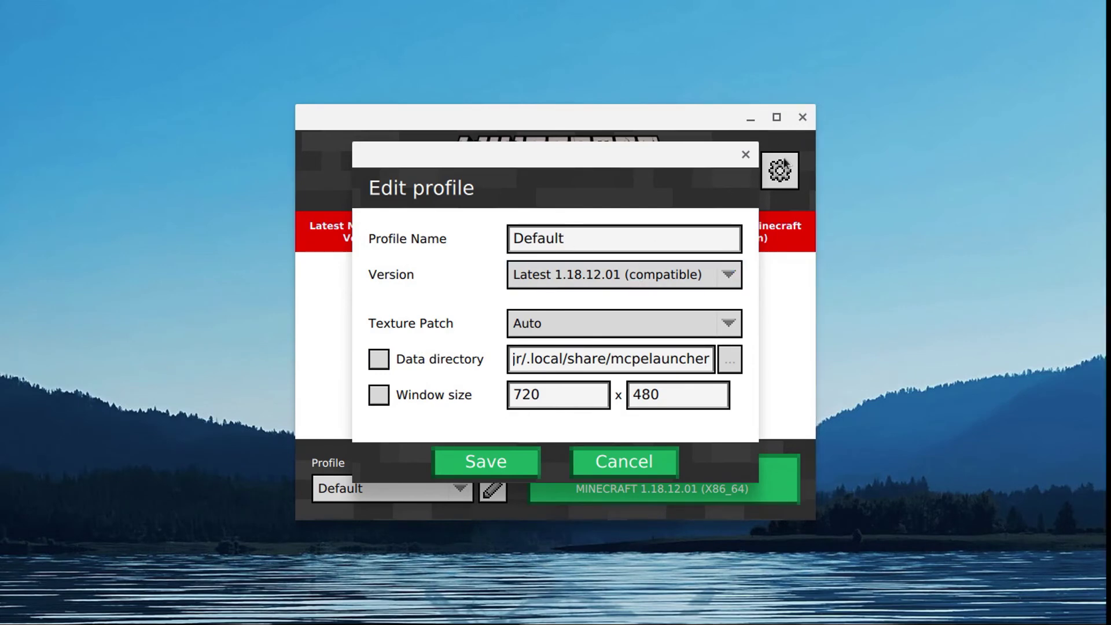
click(745, 154)
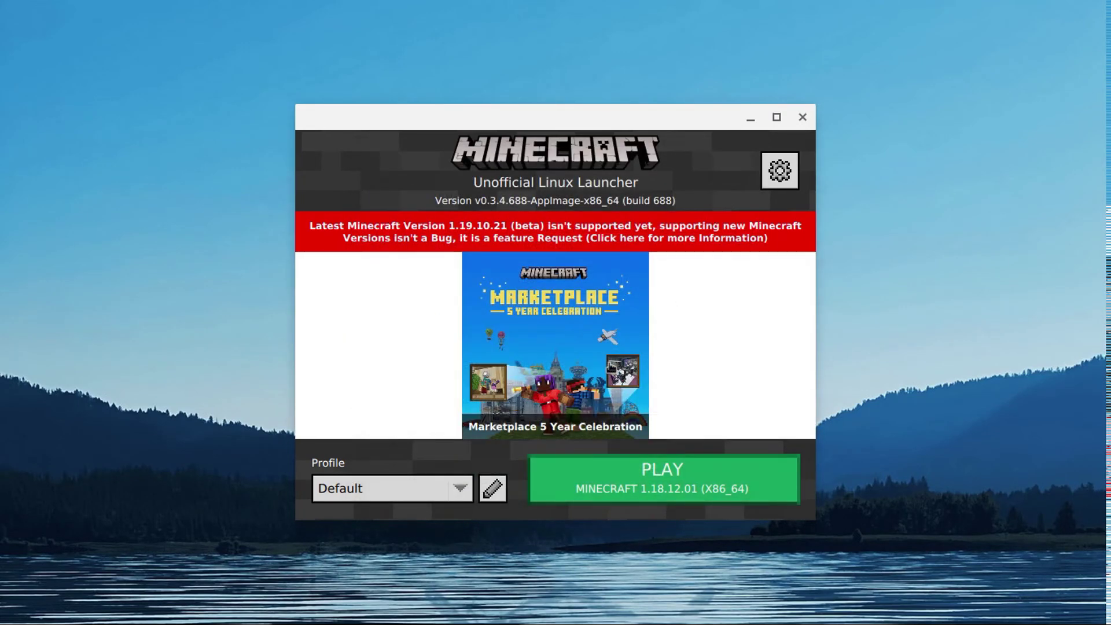
- Close the Minecraft Bedrock Launcher window to reveal the ChromeOS desktop
click(801, 117)
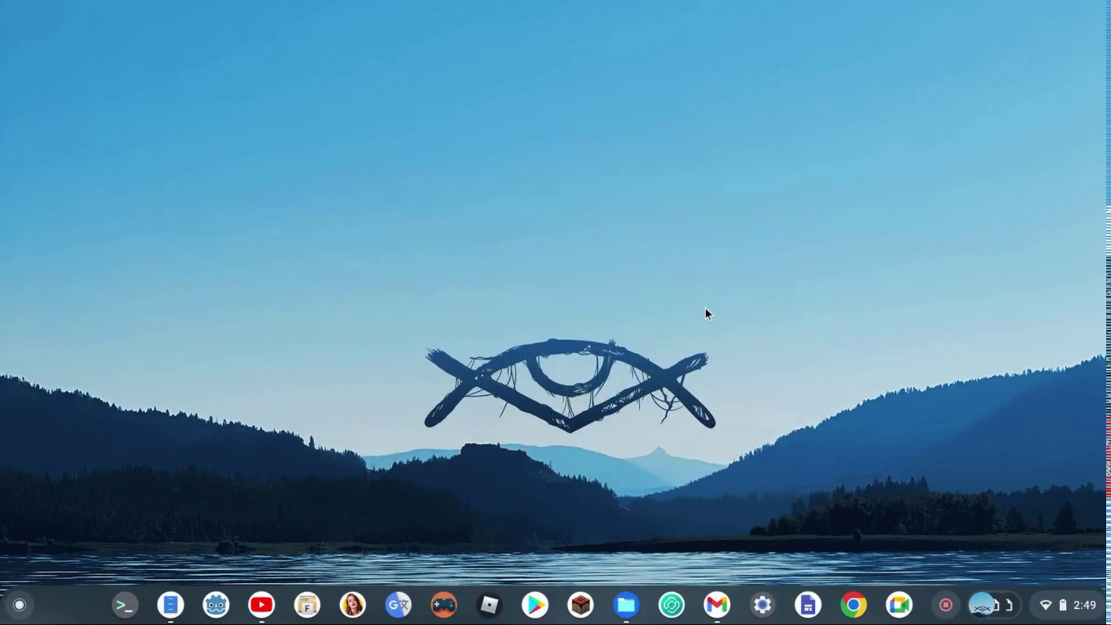